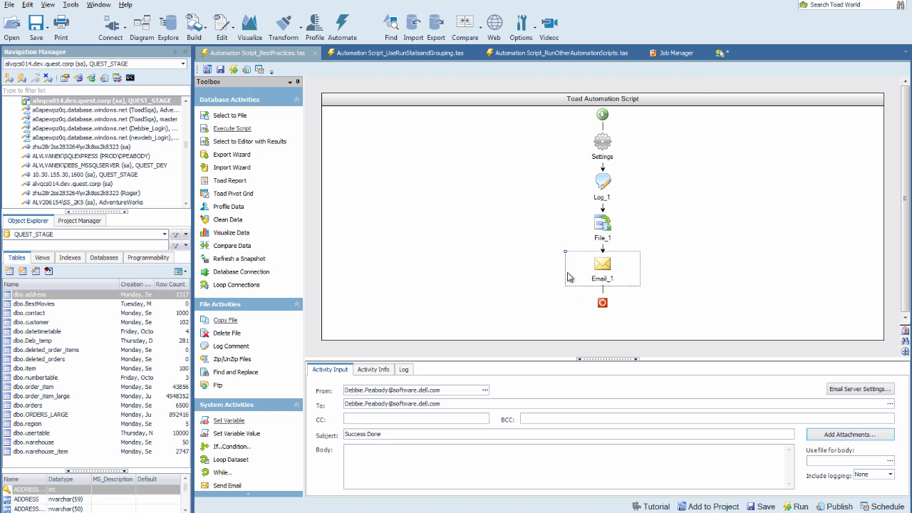
Attach the ToadExport.xlsx activity report to the Email_1 activity and check the email's subject line.
mouse_move(586, 274)
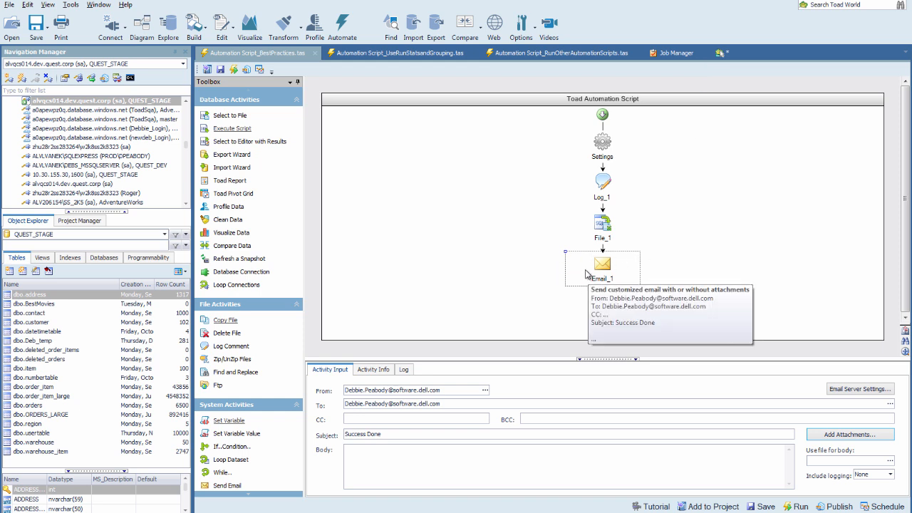
left_click(835, 434)
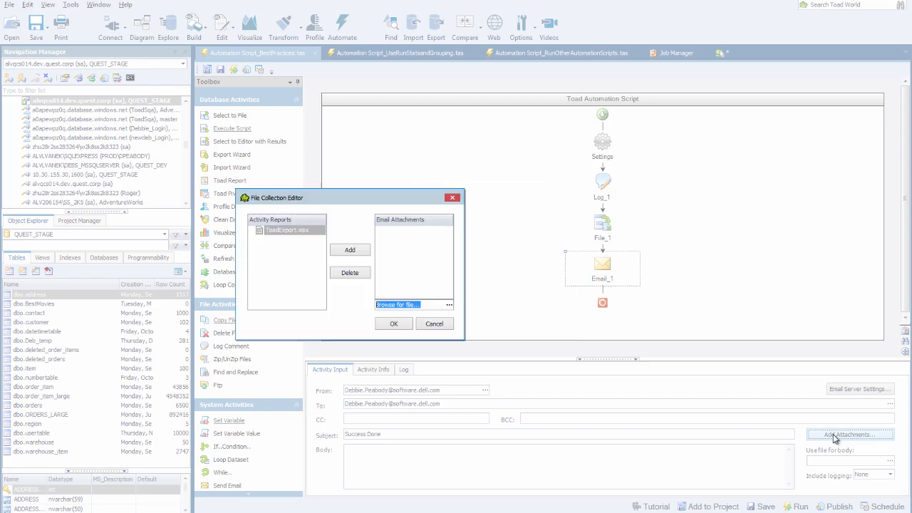
left_click(340, 251)
left_click(391, 326)
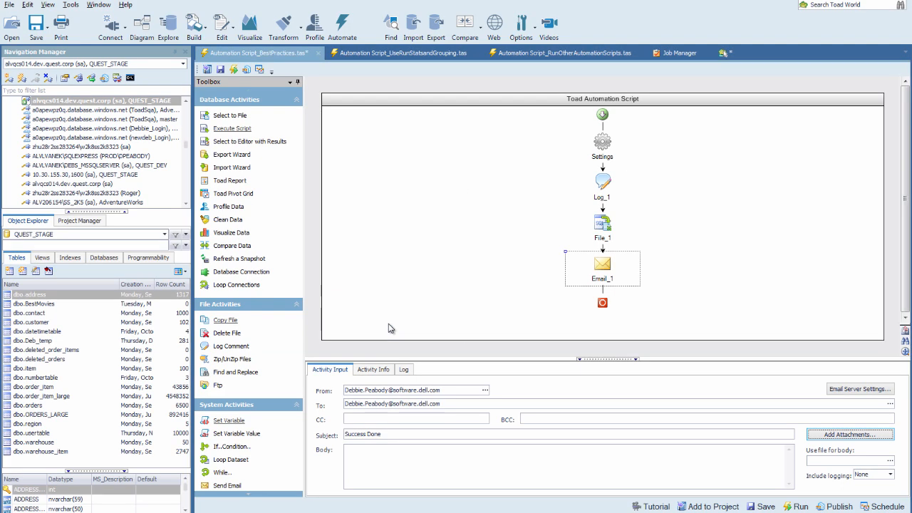
left_click_drag(388, 434, 334, 434)
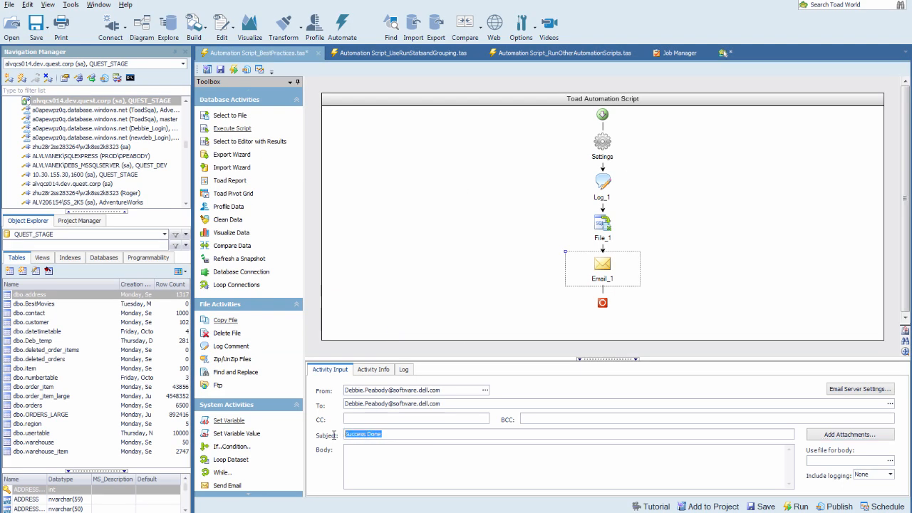
left_click(392, 435)
Review the error notification email form in the automation script's Settings activity.
left_click(600, 152)
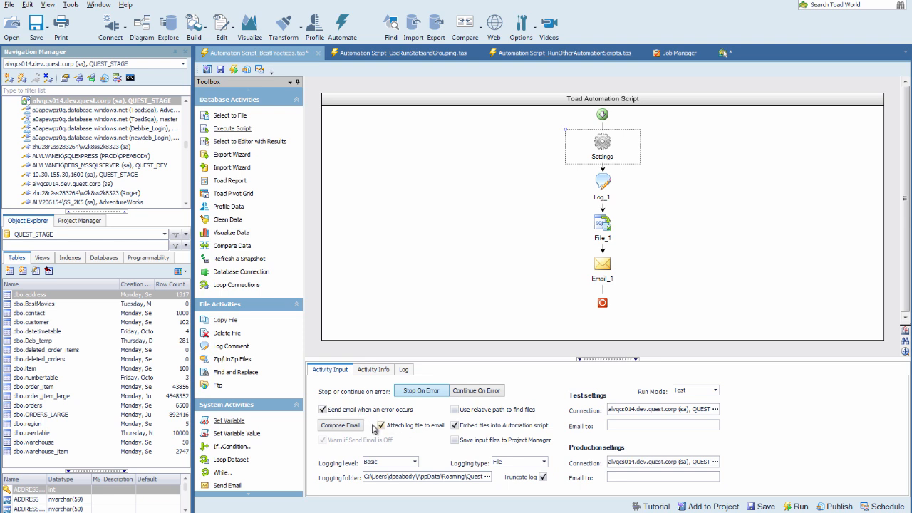
left_click(339, 426)
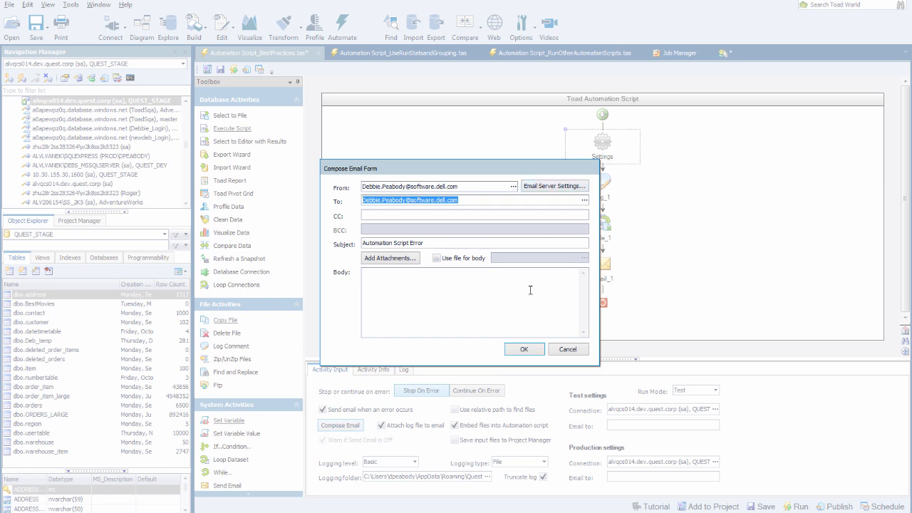
left_click(524, 349)
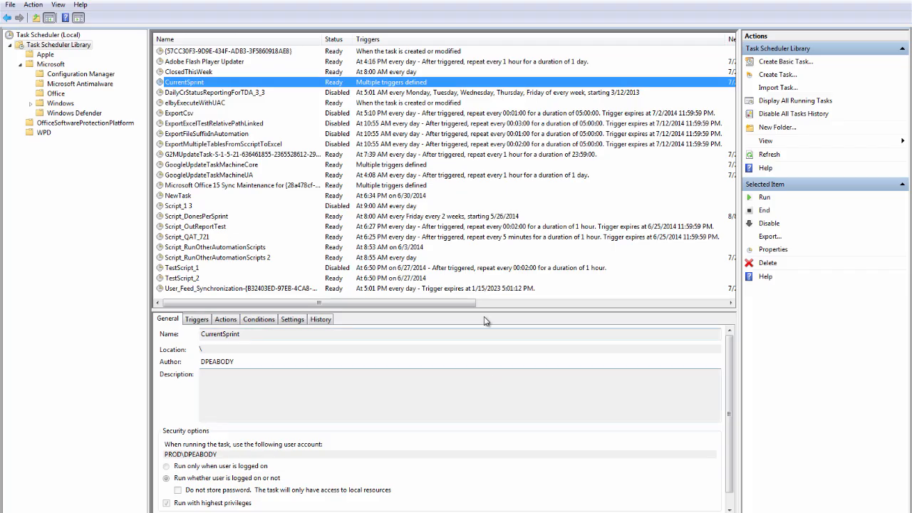
Examine the triggers defined for the CurrentSprint task in Task Scheduler and close its properties.
double_click(274, 83)
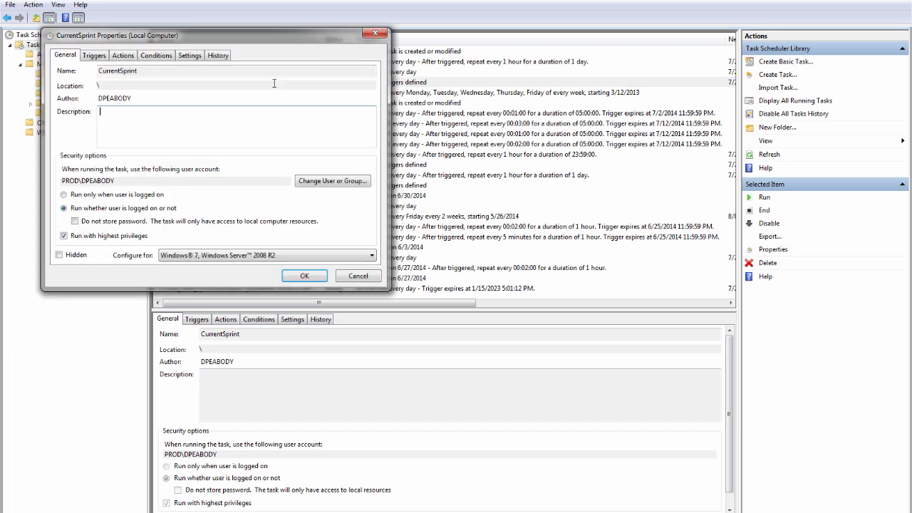
left_click(93, 55)
left_click(82, 126)
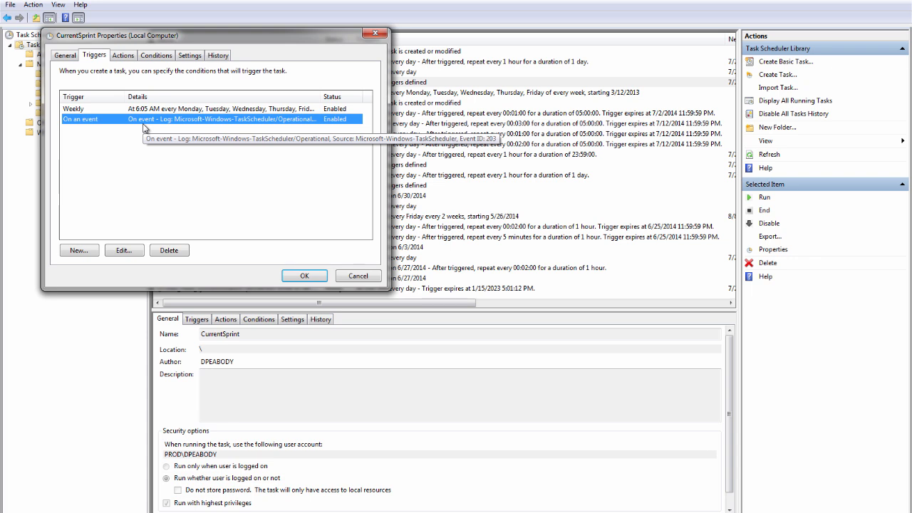
left_click(376, 36)
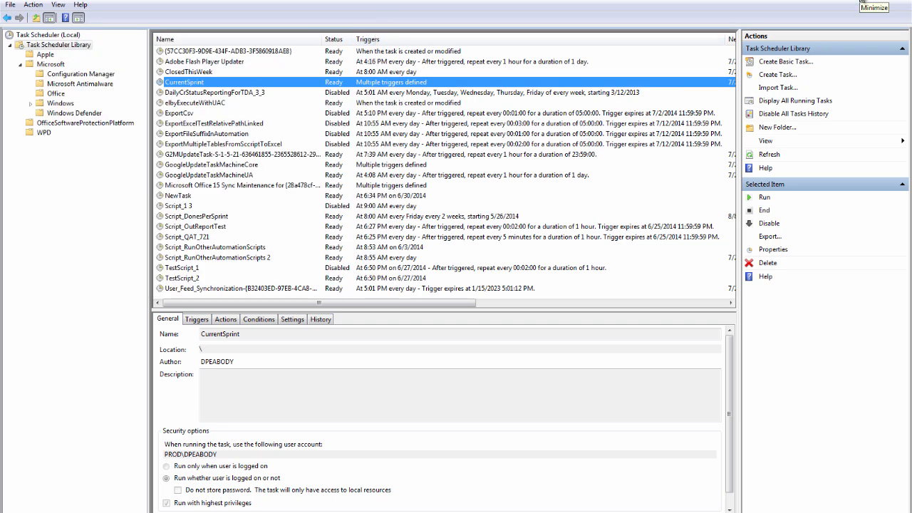
Switch back to Toad and review the name and description of the File_1 activity.
left_click(674, 512)
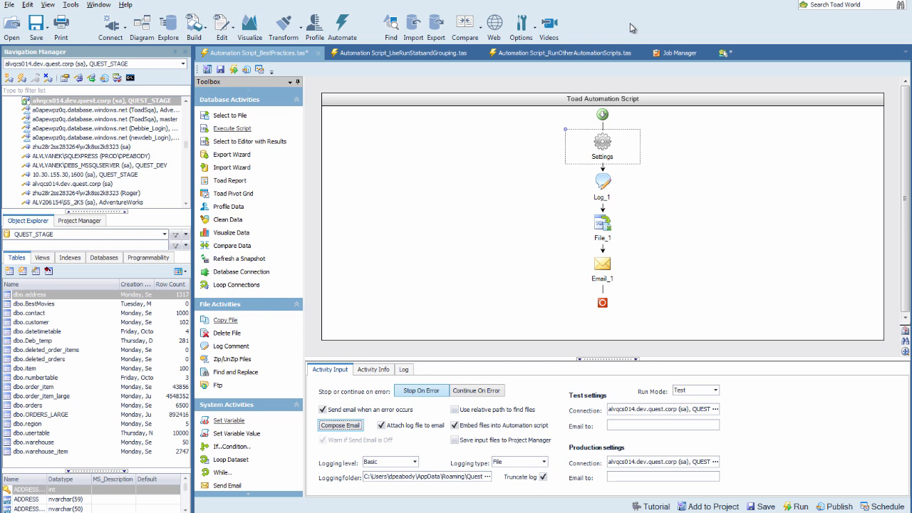
left_click(600, 238)
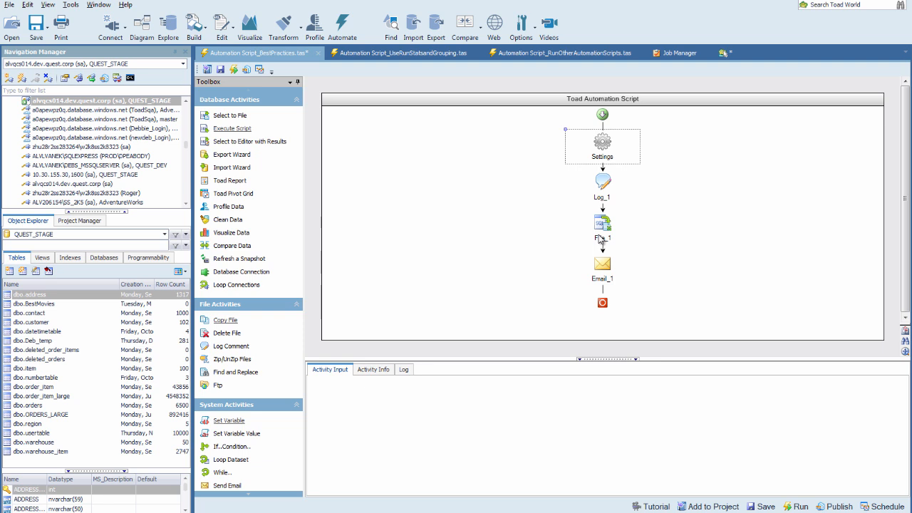
left_click(376, 372)
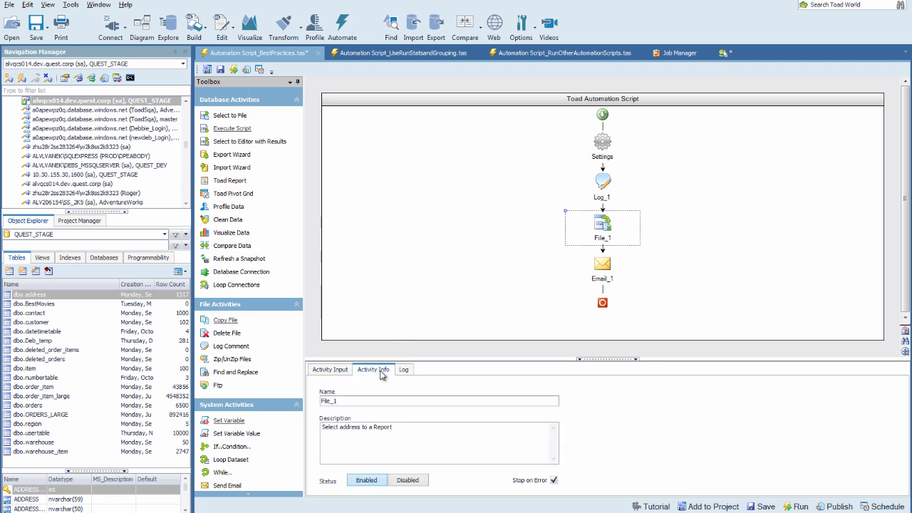
double_click(338, 401)
left_click_drag(401, 429, 318, 430)
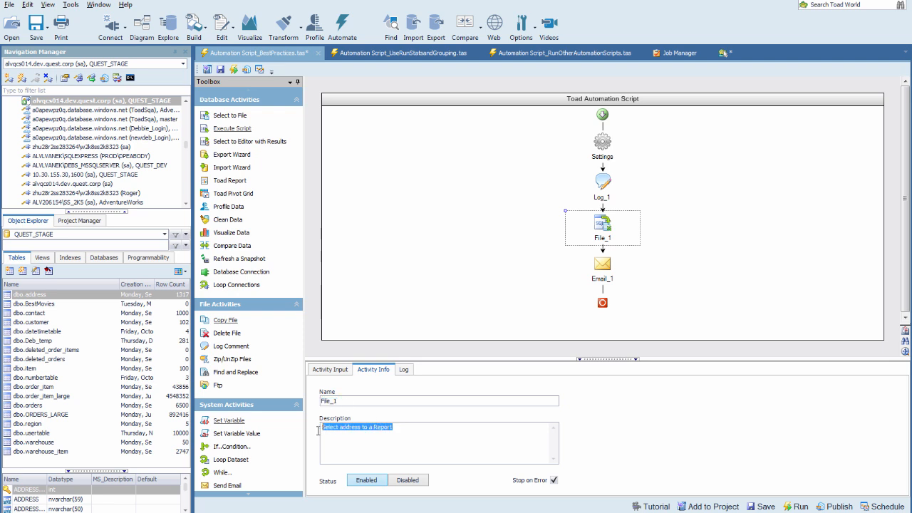
left_click(402, 433)
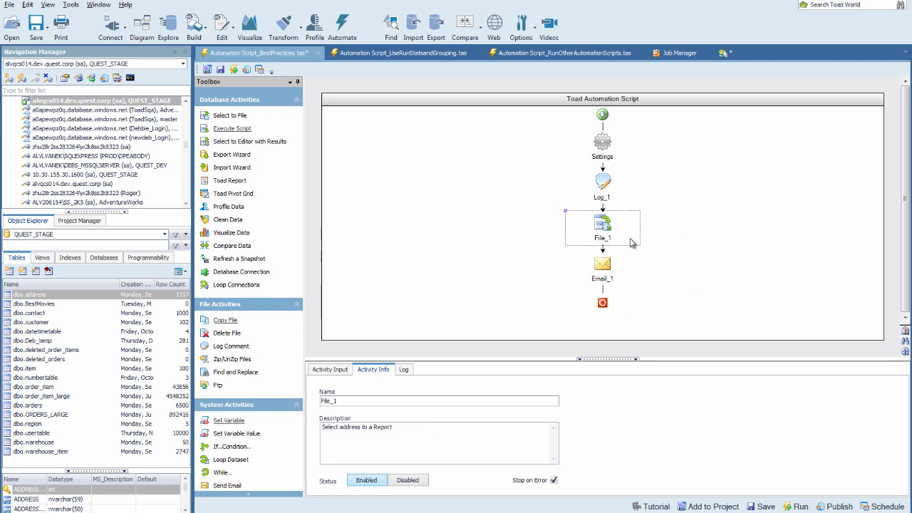
mouse_move(610, 240)
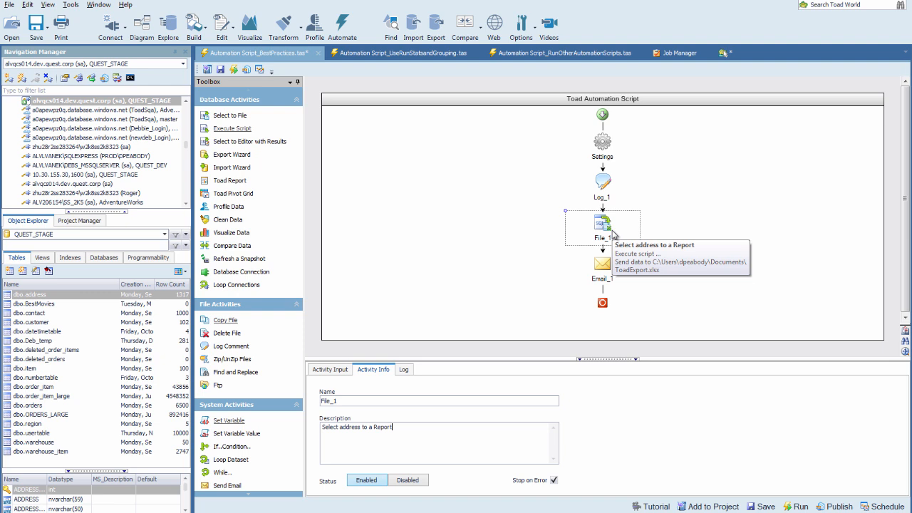
Review the author, revision date and script description in the Log_1 activity's log message.
left_click(610, 185)
mouse_move(610, 185)
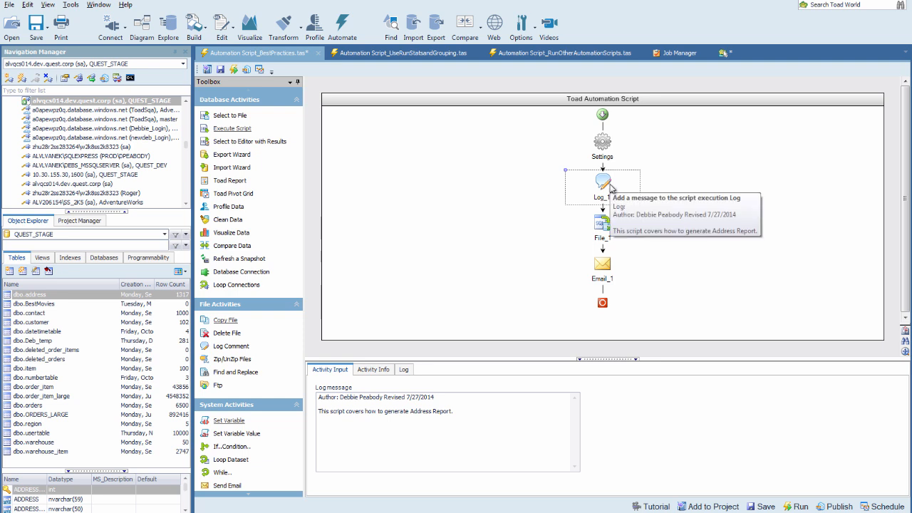
left_click_drag(467, 413, 314, 406)
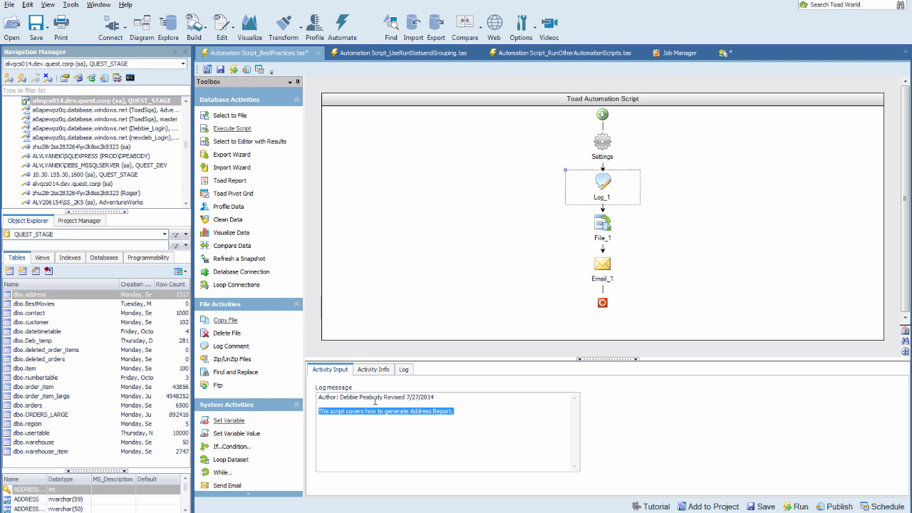
left_click_drag(384, 397, 311, 394)
left_click_drag(443, 399, 381, 394)
left_click(472, 409)
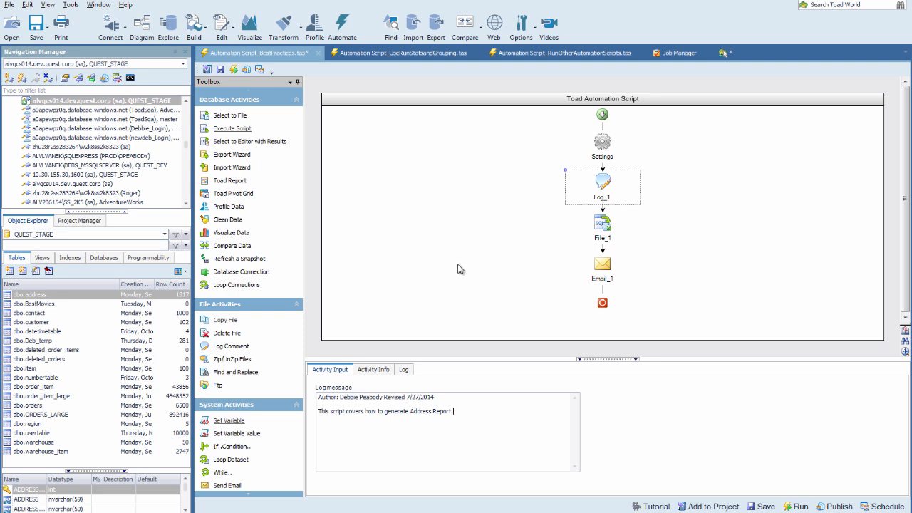
Open the Script_UseRunStatsandGrouping.tas script and collapse its Grouping_1, Grouping_2 and Parallel_1 containers.
left_click(385, 54)
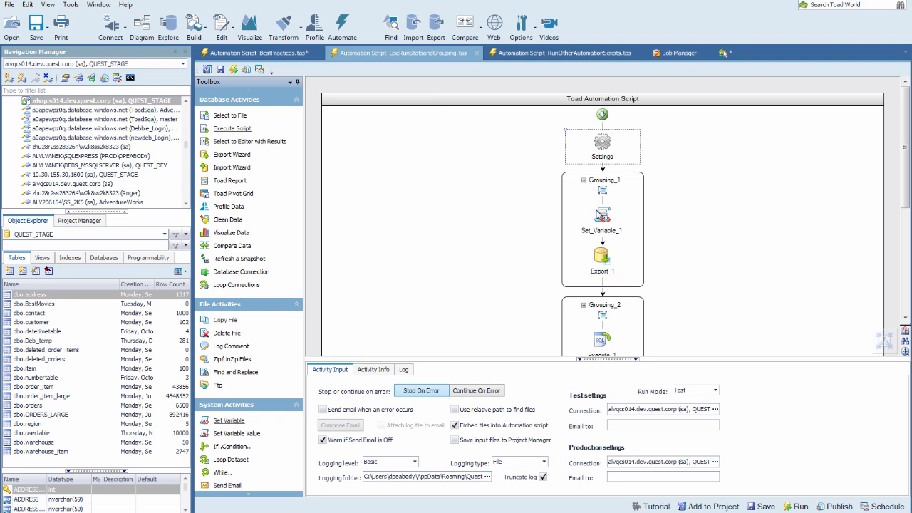
mouse_move(603, 261)
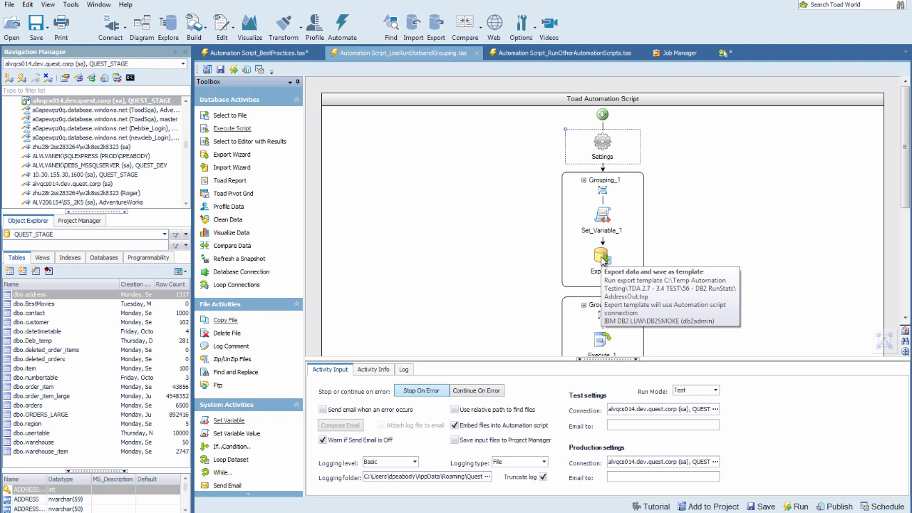
left_click(584, 180)
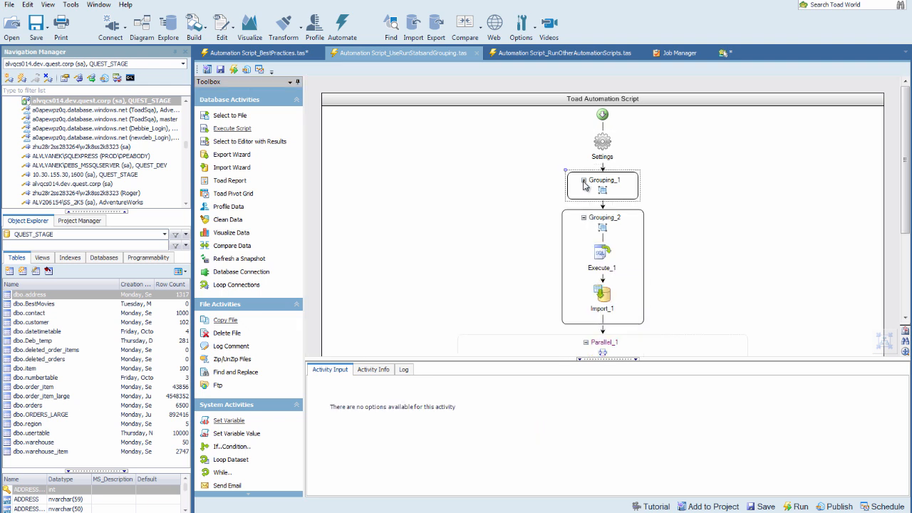
left_click(586, 221)
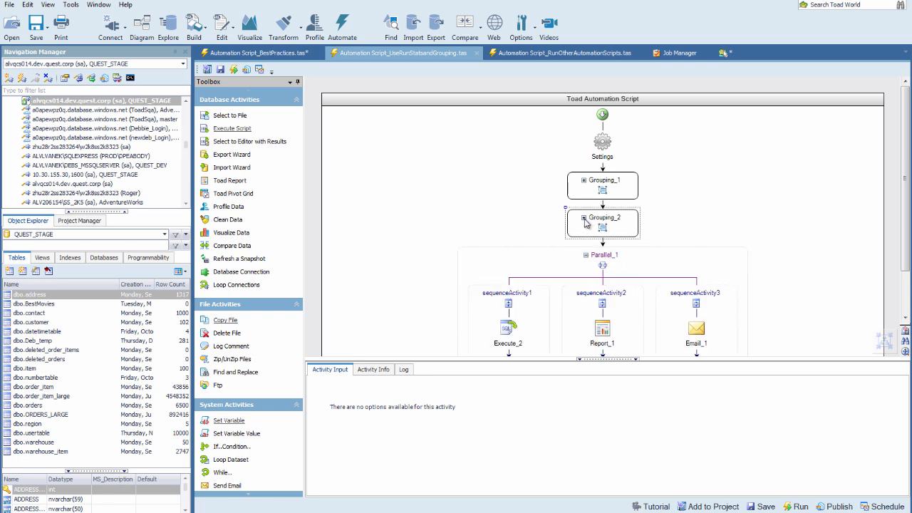
left_click_drag(640, 360, 639, 412)
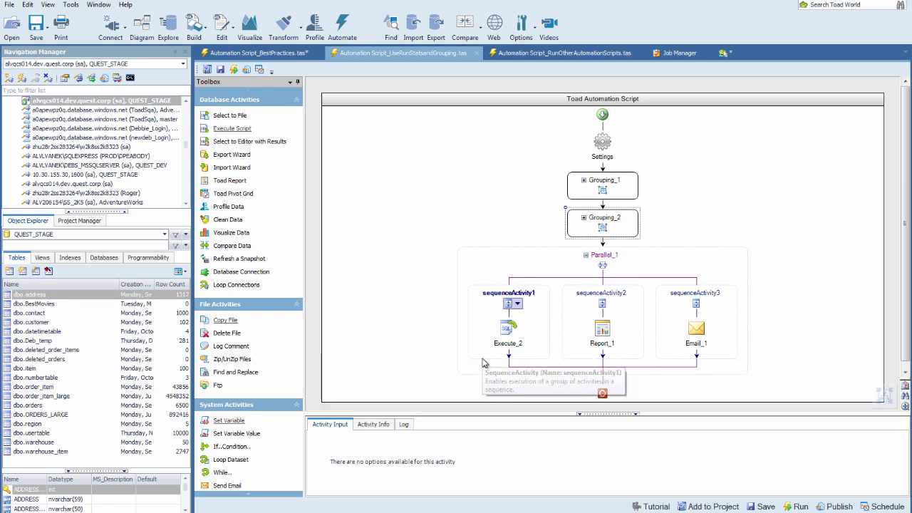
left_click(586, 255)
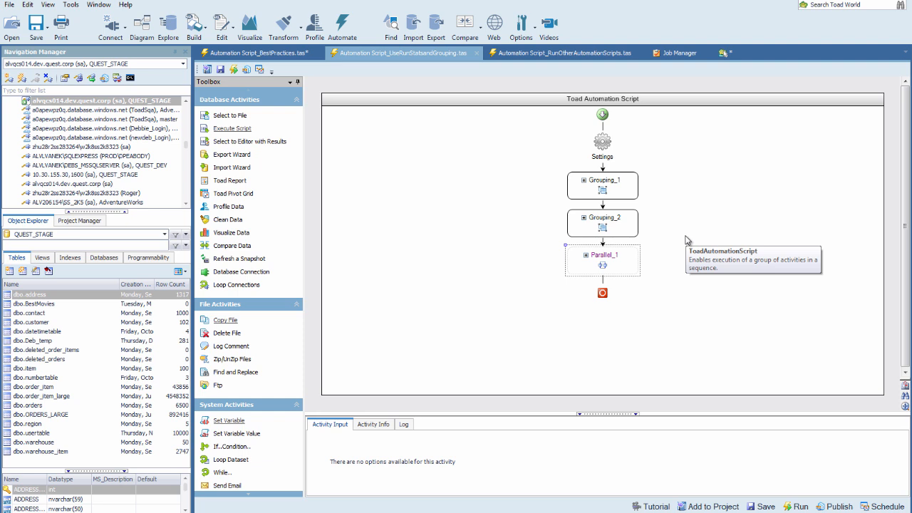
In Script_RunOtherAutomationScripts.tas, compare the called script and return code variable of Run_Script_1 and Run_Script_3.
left_click(535, 57)
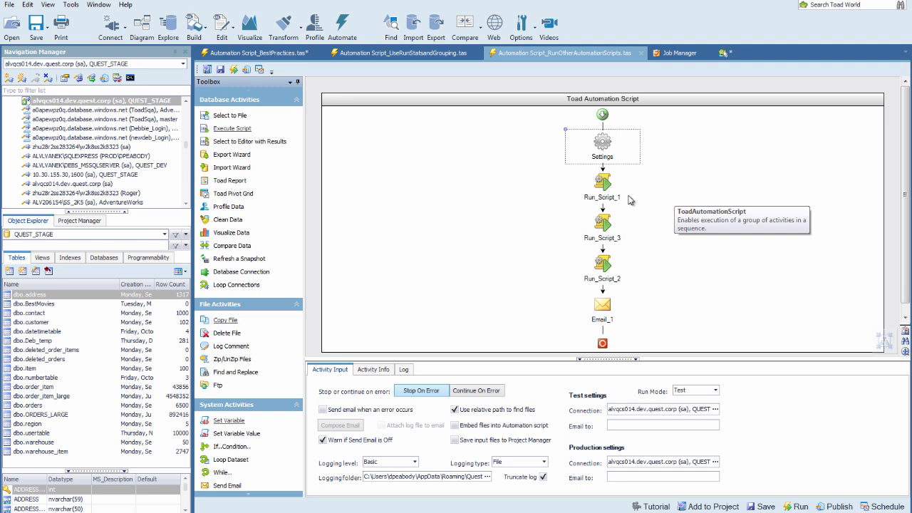
left_click(605, 184)
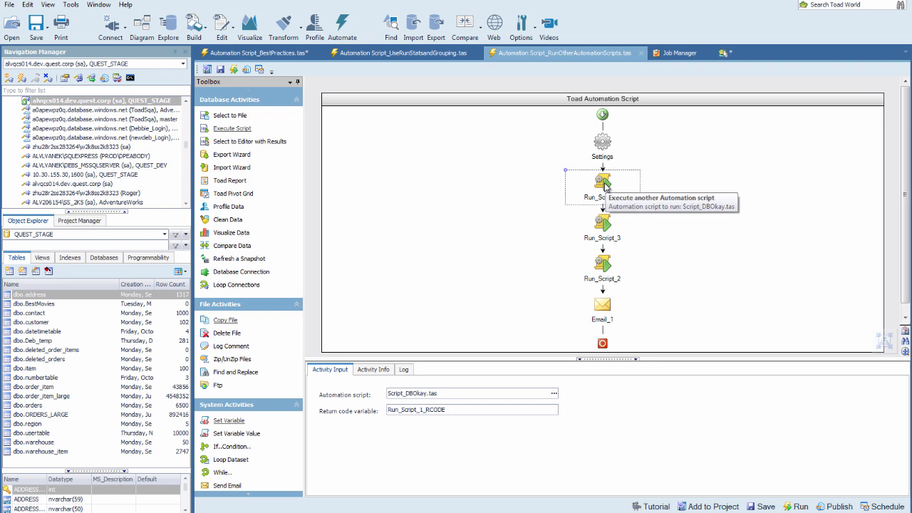
left_click(605, 227)
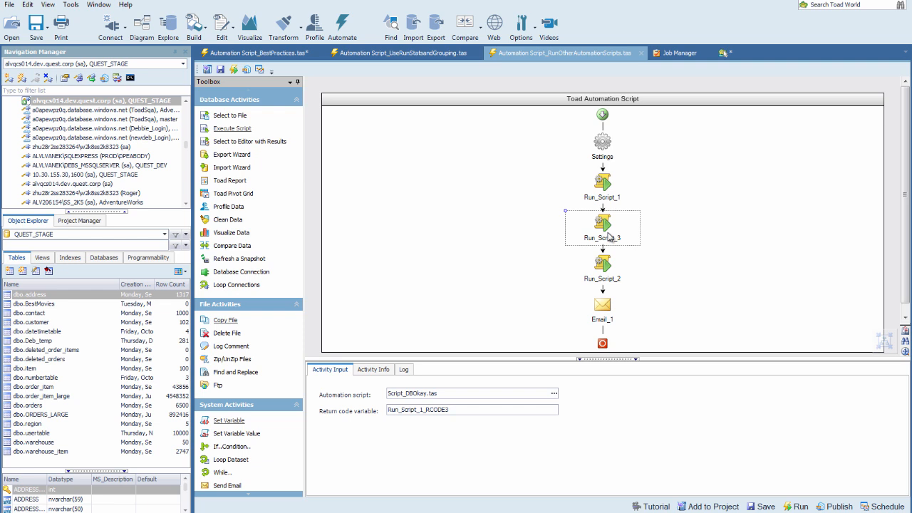
left_click(604, 191)
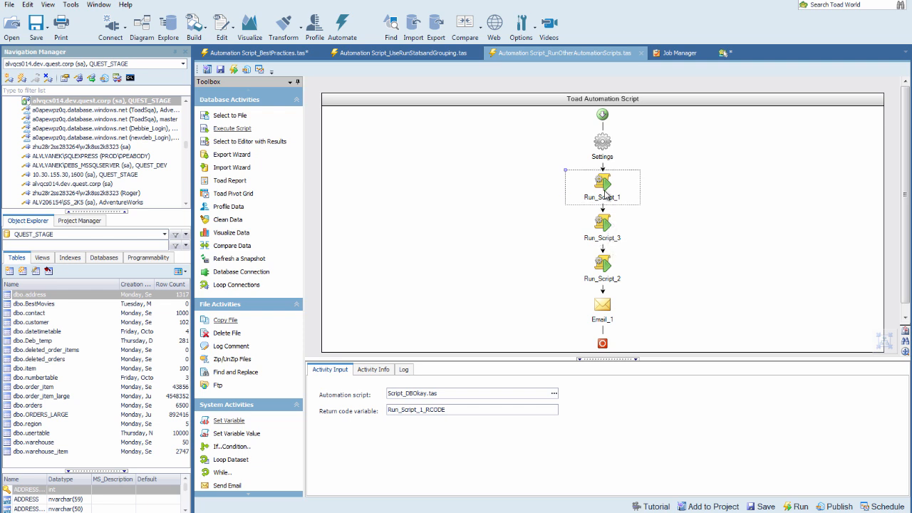
left_click(606, 224)
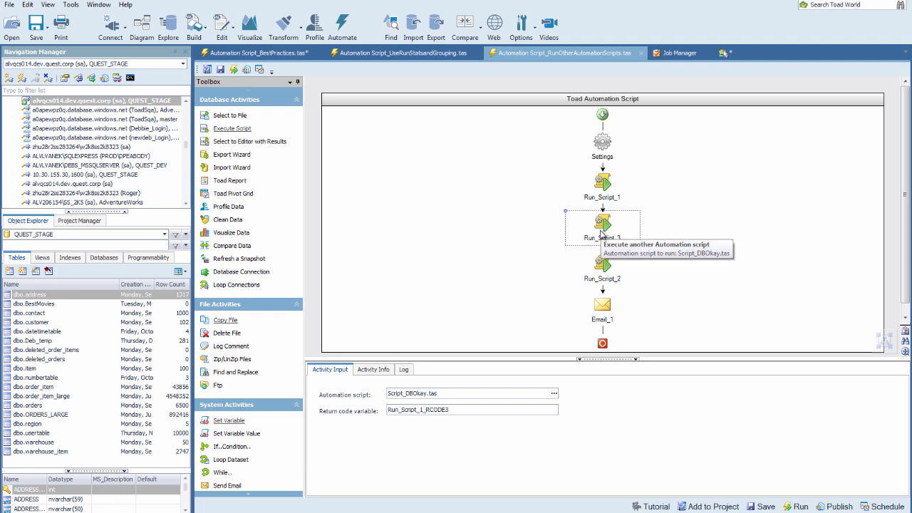
Show the Best Practices project's files, and browse to T:\ToadStudio\TestFiles\AutomationScriptTests in Windows Explorer to review the script files.
left_click(97, 225)
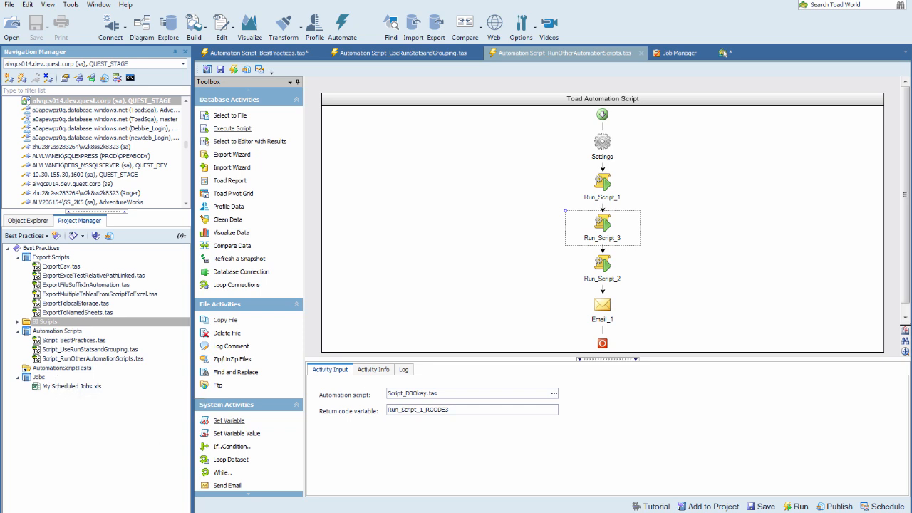
key("super+e")
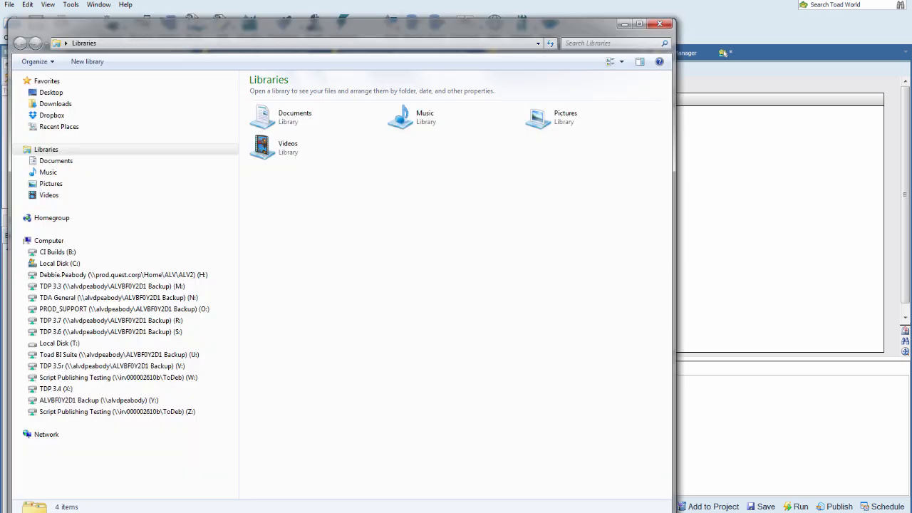
left_click(69, 345)
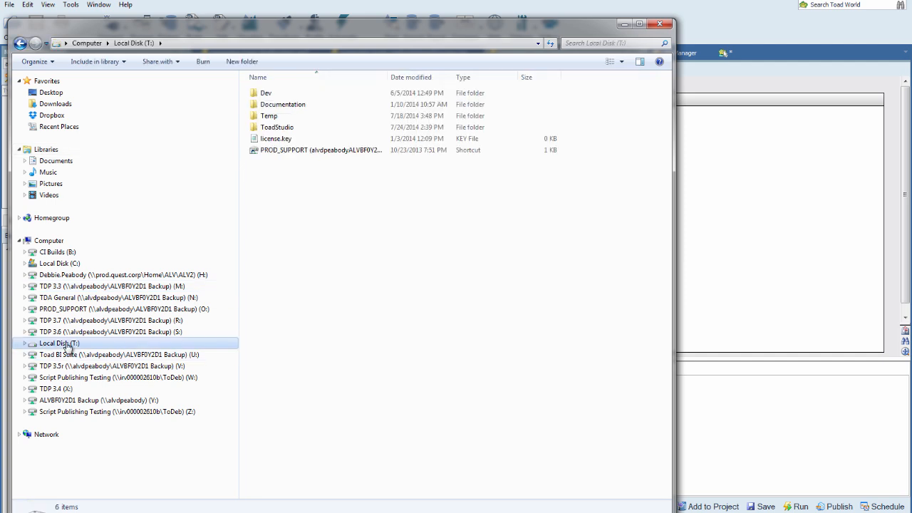
double_click(267, 128)
left_click(271, 161)
key("t")
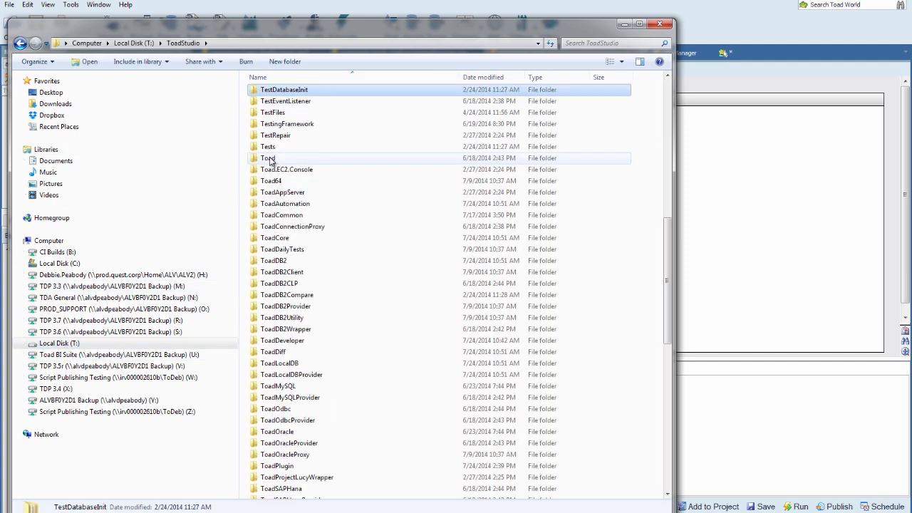
double_click(277, 114)
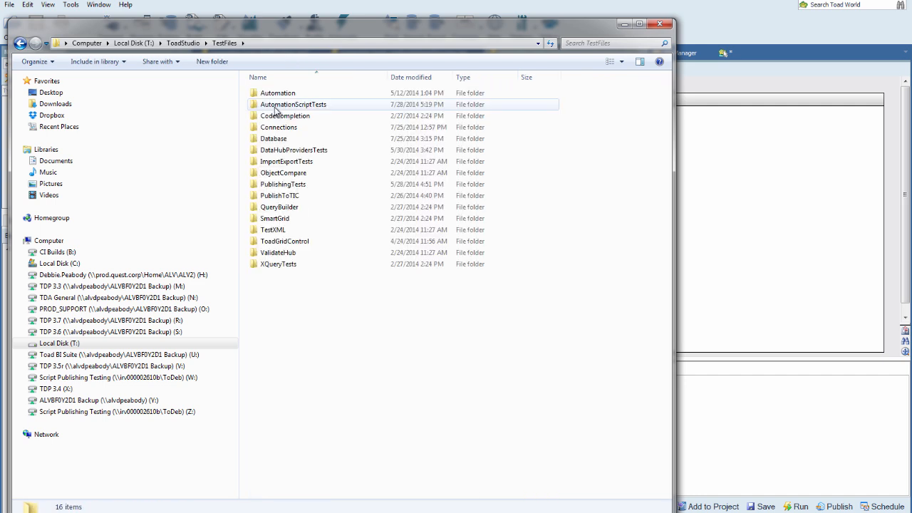
double_click(277, 108)
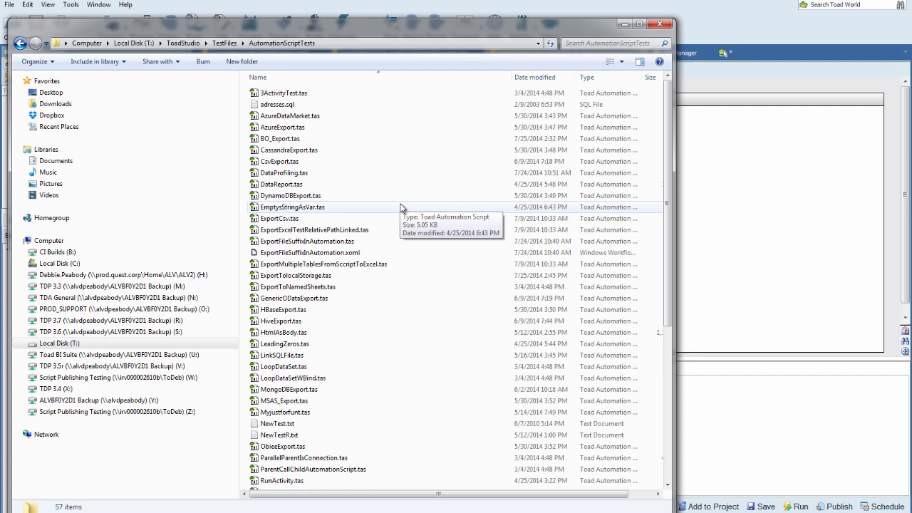
Return to Toad and review the project's Export Scripts and BI Scripts folders and the actions available for Script_BestPractices.tas.
left_click(624, 24)
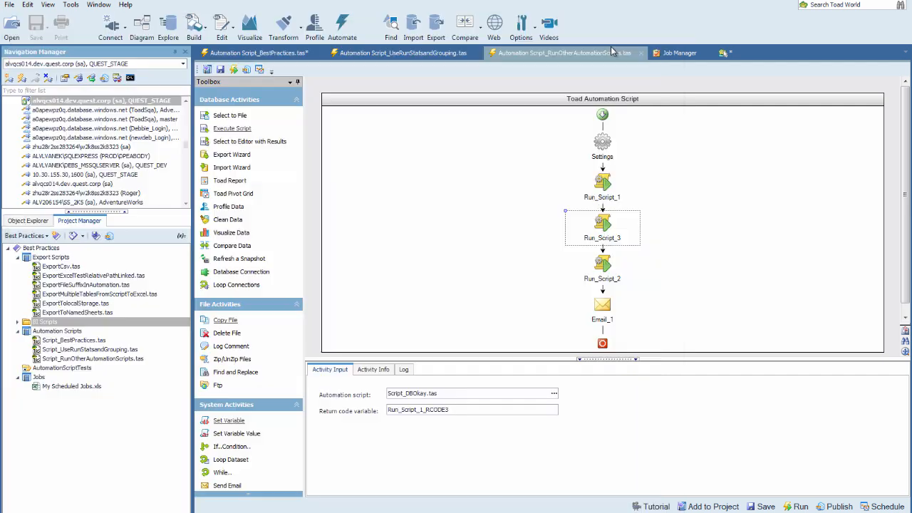
left_click(17, 258)
left_click(17, 258)
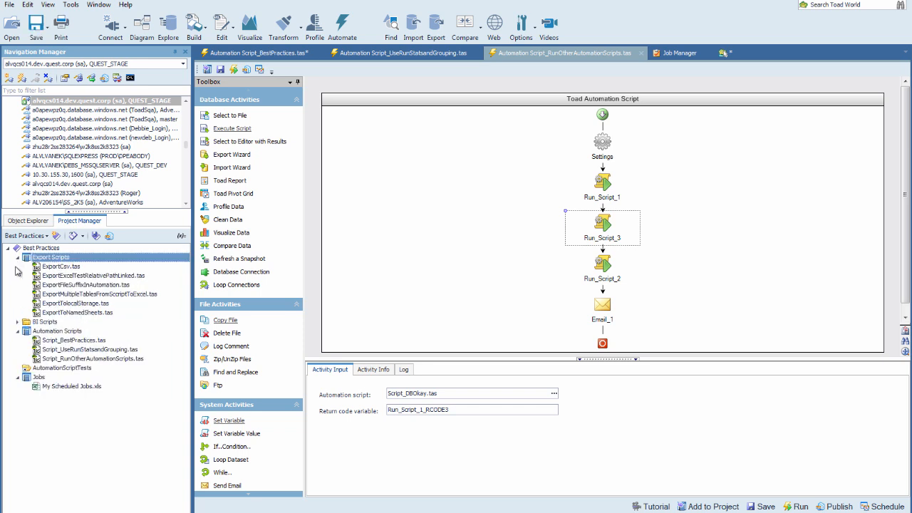
left_click(17, 322)
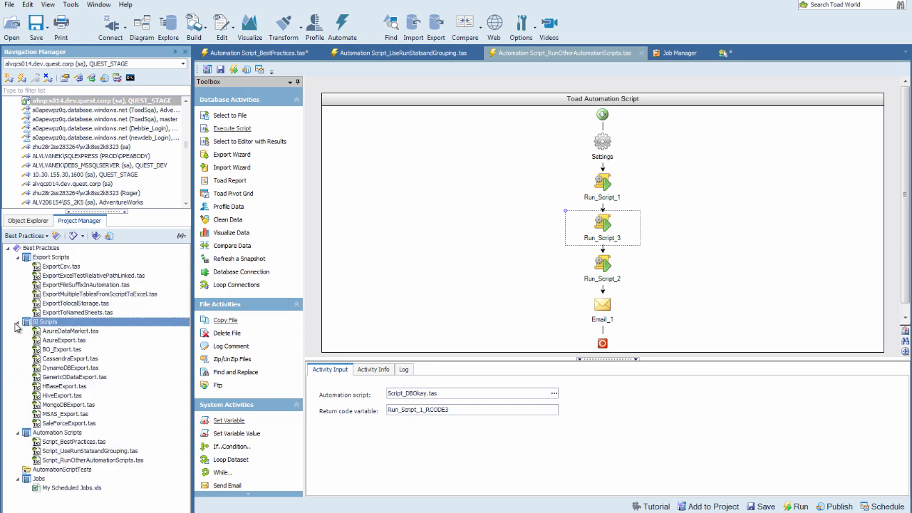
left_click(17, 322)
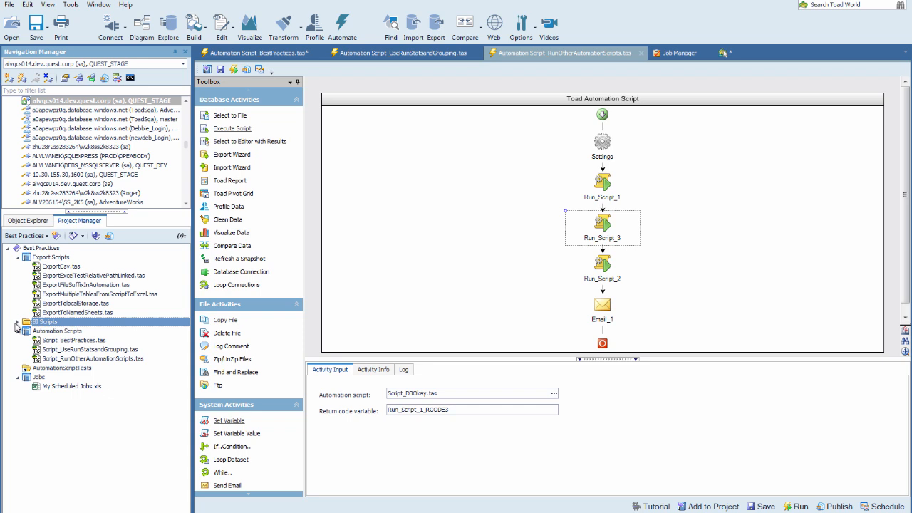
right_click(47, 340)
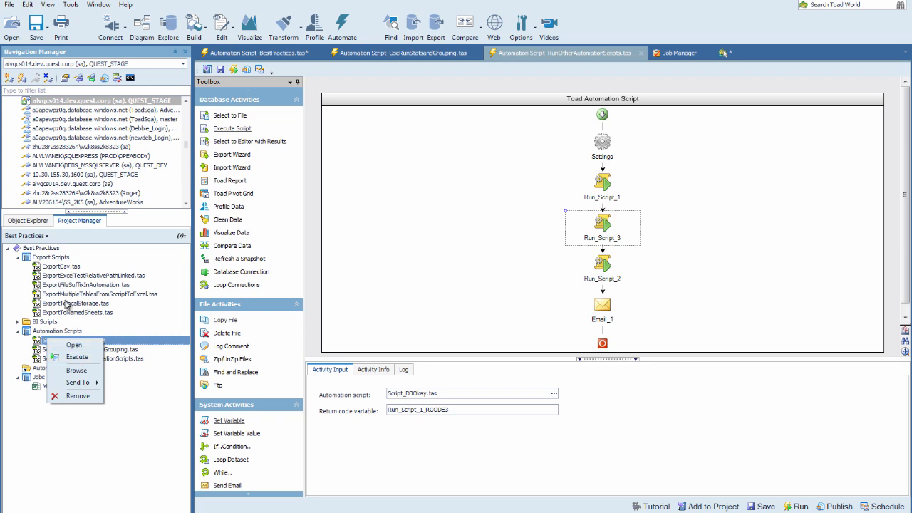
left_click(114, 333)
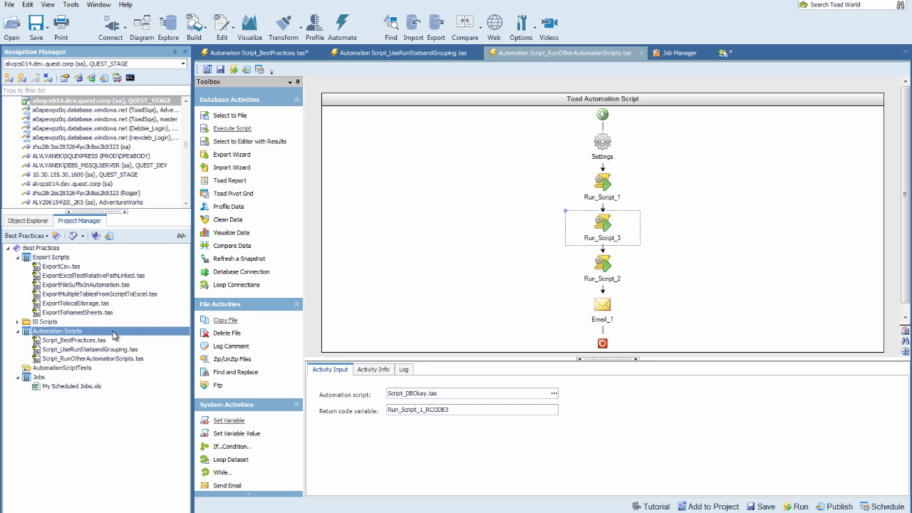
Review the scheduled tasks in Job Manager and open My Scheduled Jobs.xls from the project's Jobs folder.
left_click(678, 53)
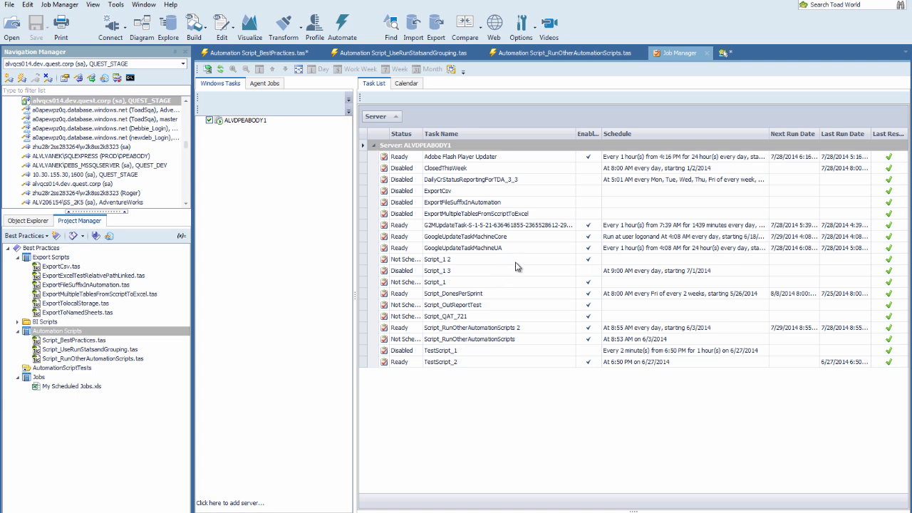
mouse_move(520, 292)
double_click(79, 386)
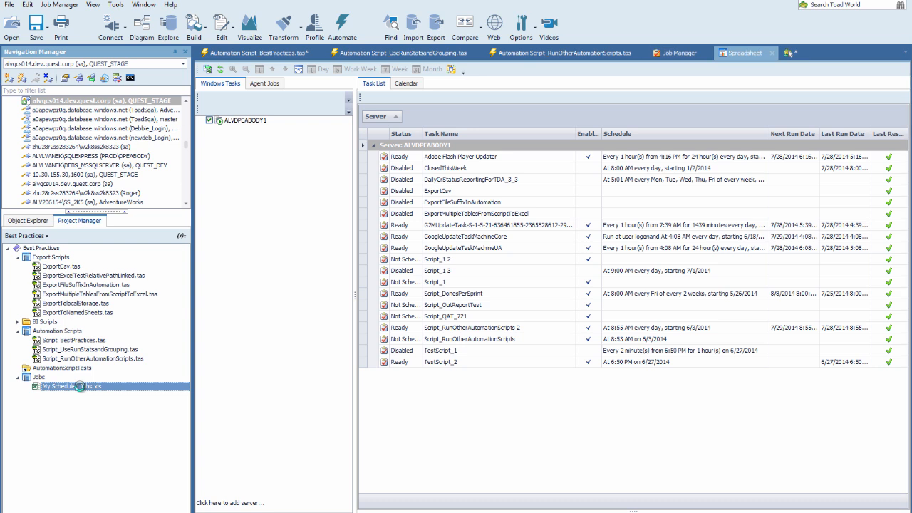